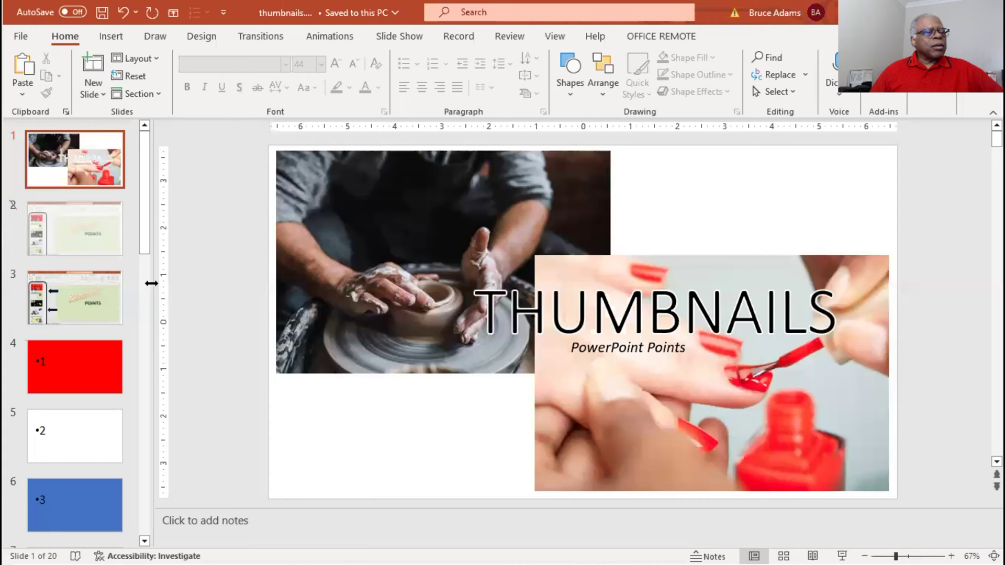
- Narrow the slide thumbnail pane to very small previews and collapse it completely
drag(151, 283, 65, 286)
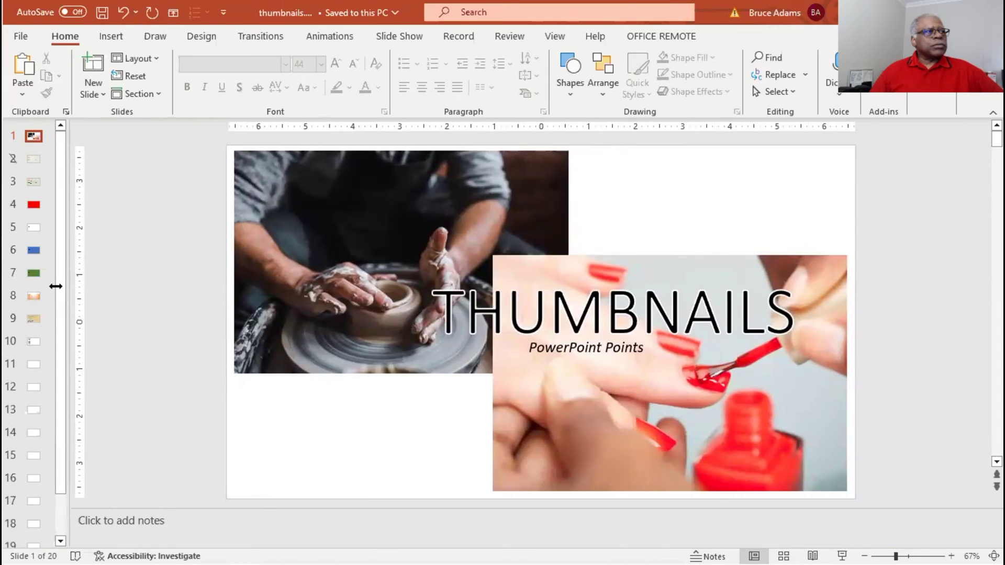
drag(56, 287, 76, 284)
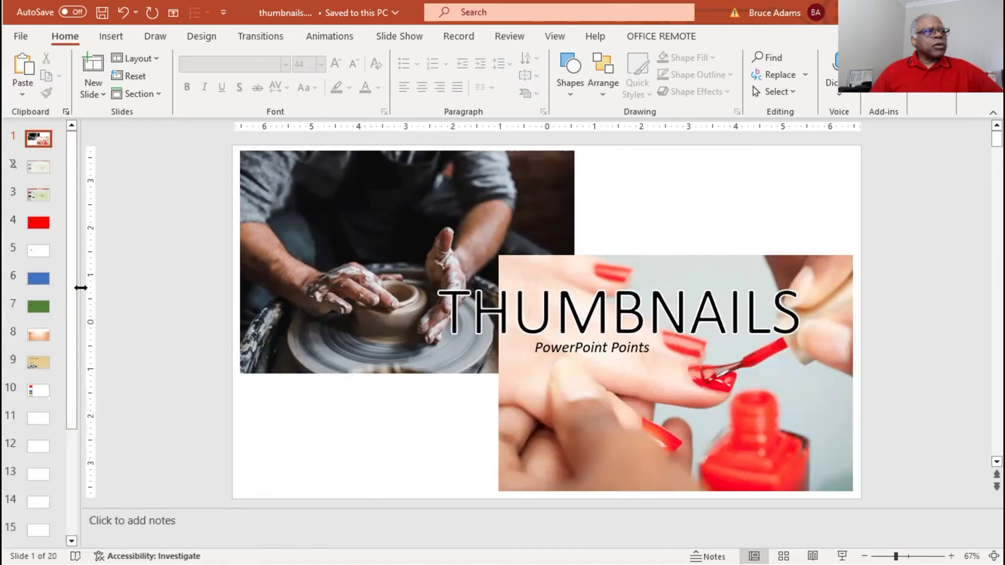
drag(76, 285, 13, 290)
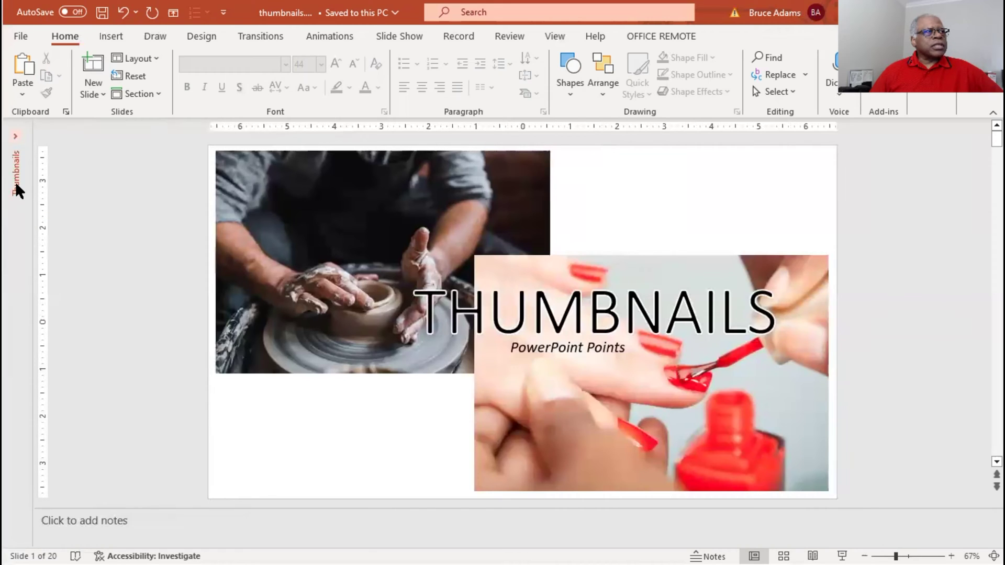
- Restore the collapsed thumbnail pane and widen it until the slide previews are easy to read
click(755, 544)
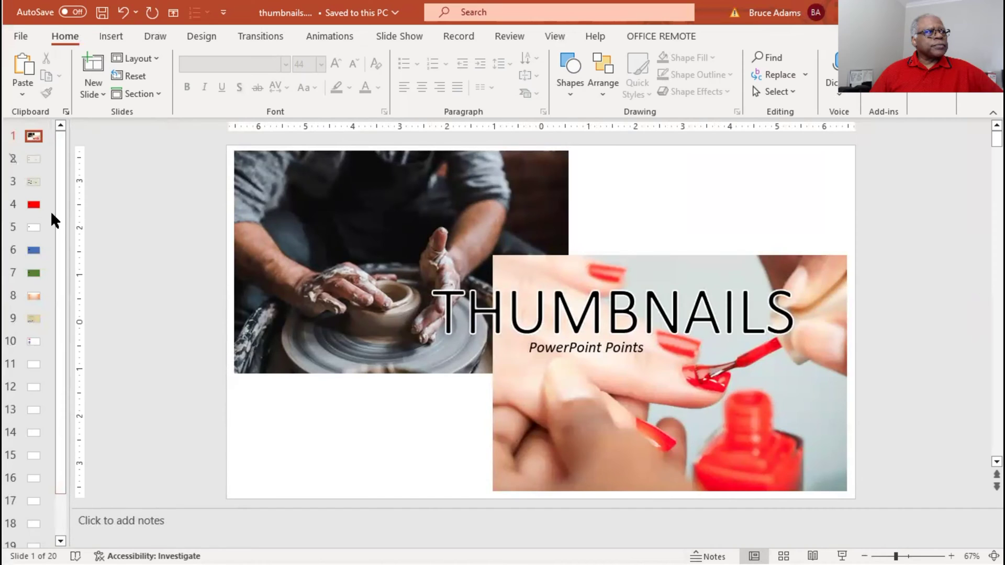
drag(68, 211, 139, 218)
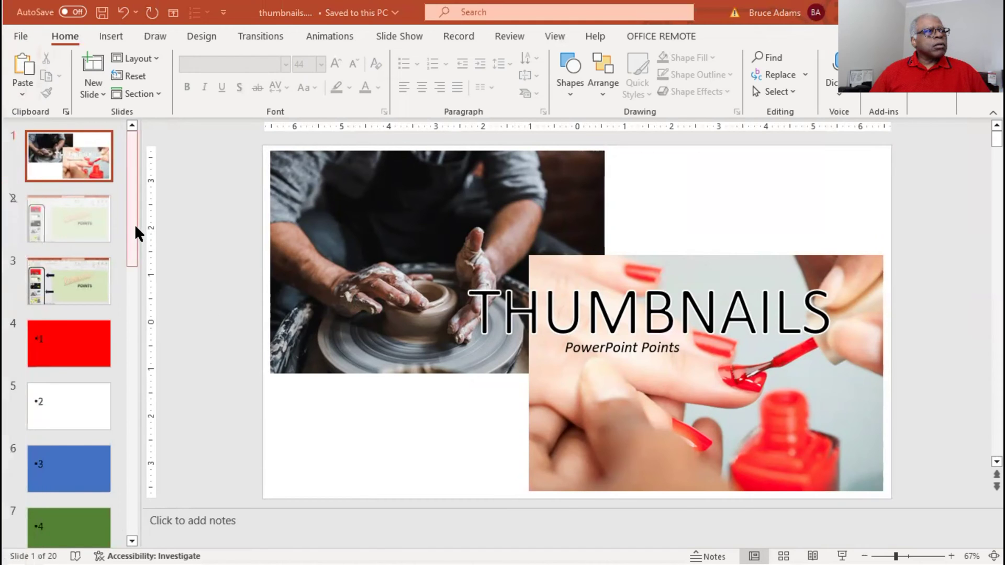
drag(141, 223, 140, 225)
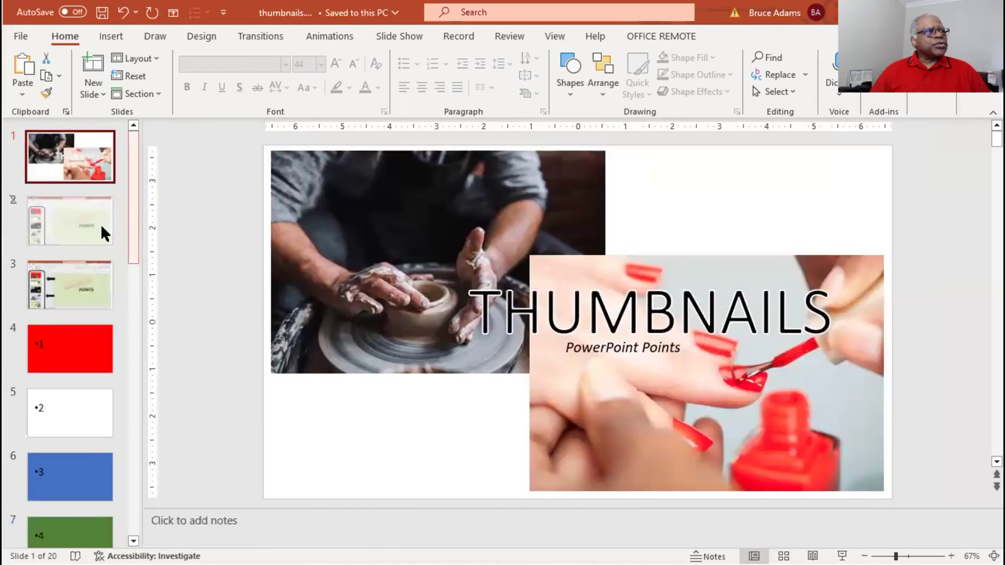
- Reorder the slides so that slide 3 with the two black arrows comes directly after the title slide
click(71, 224)
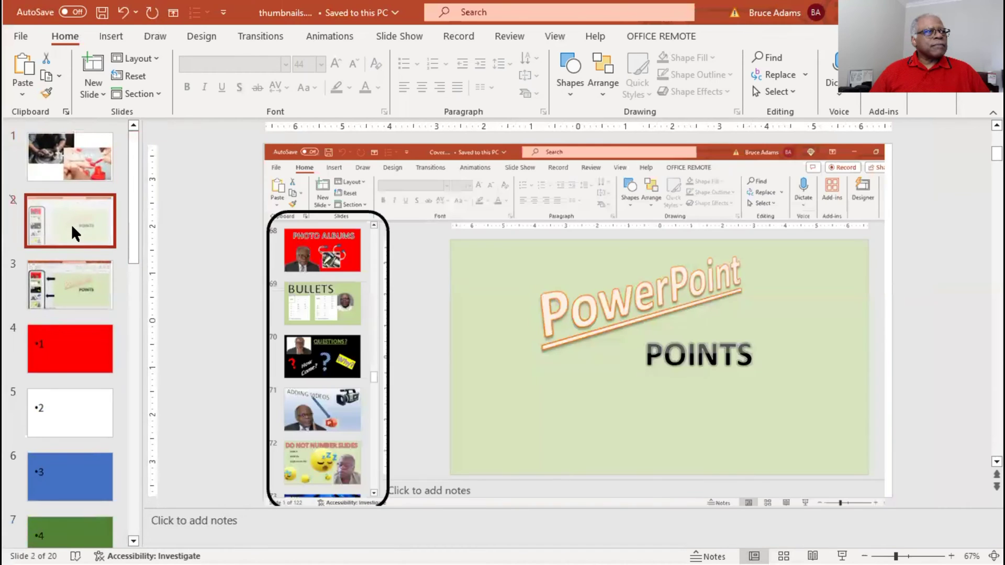
click(68, 300)
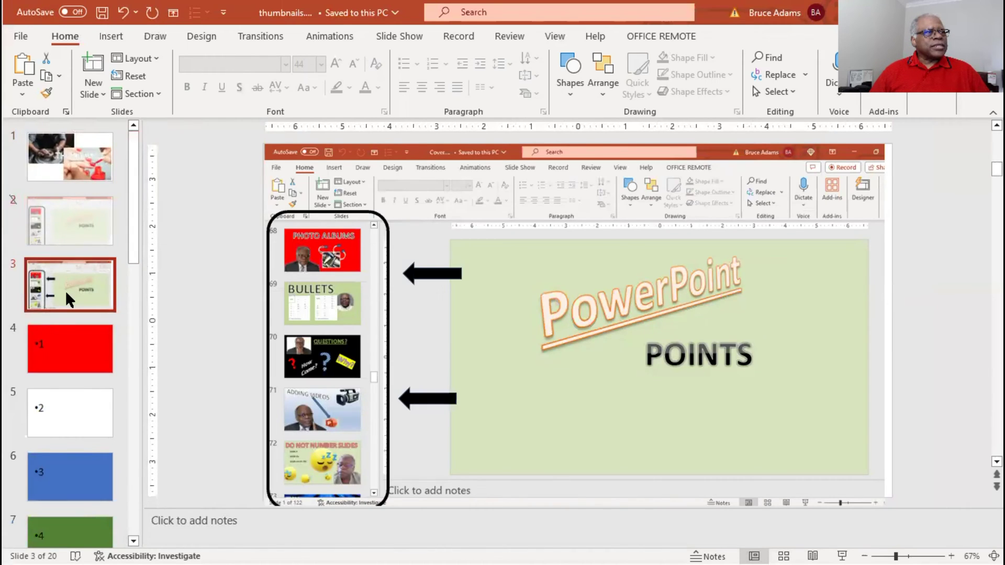
drag(57, 284, 55, 218)
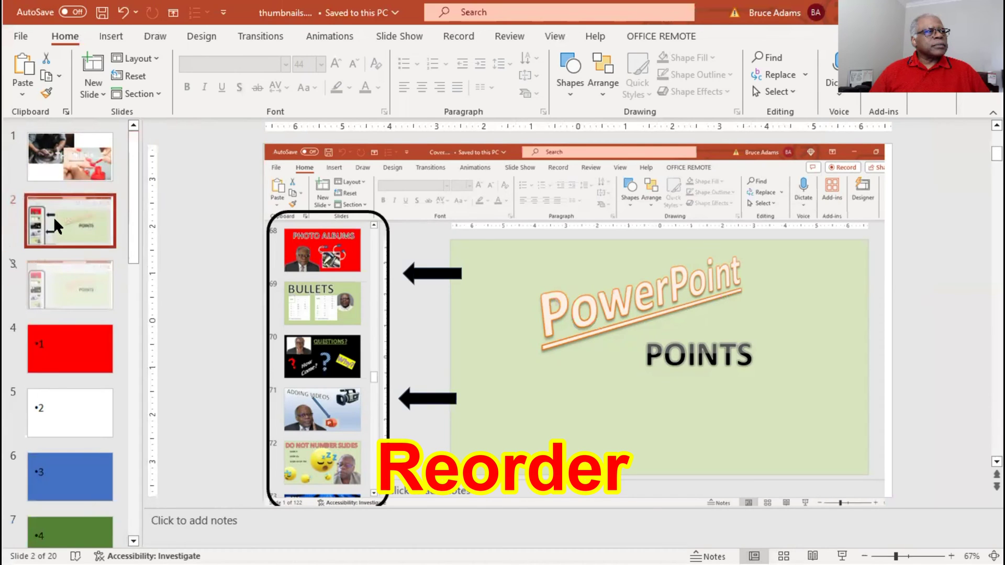
- Select slides 4 to 6 (red, white and blue) and move them as a group directly after the title slide
click(75, 343)
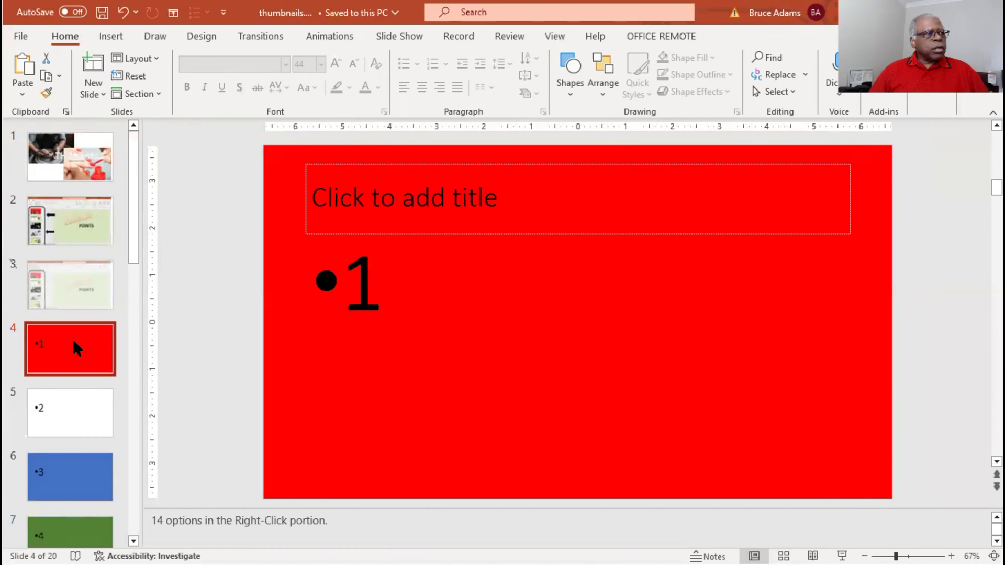
ctrl+click(73, 408)
ctrl+click(74, 469)
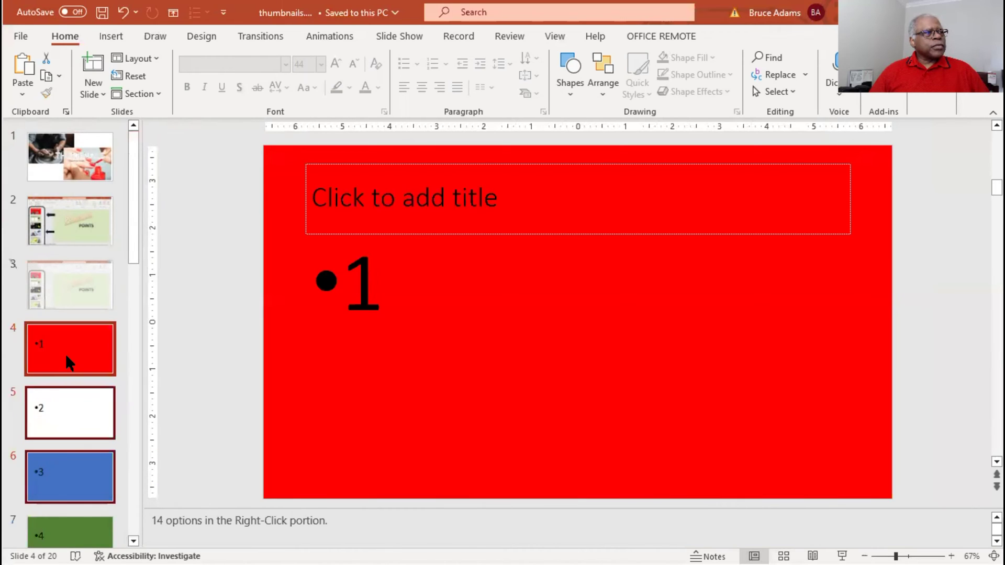
drag(65, 353, 62, 212)
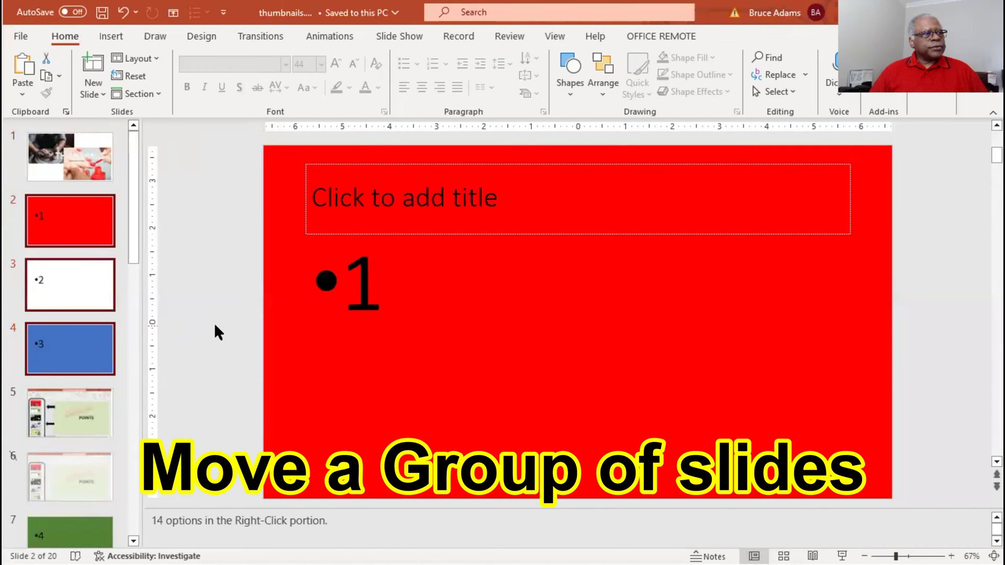
- Undo the group move and place the three selected slides directly after slide 2 instead
key(ctrl+z)
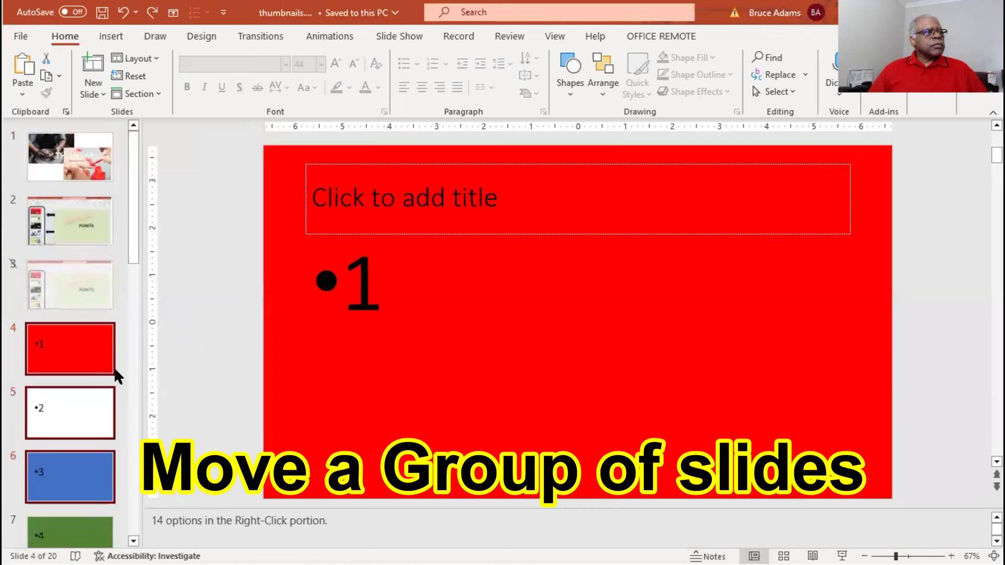
drag(61, 332, 65, 273)
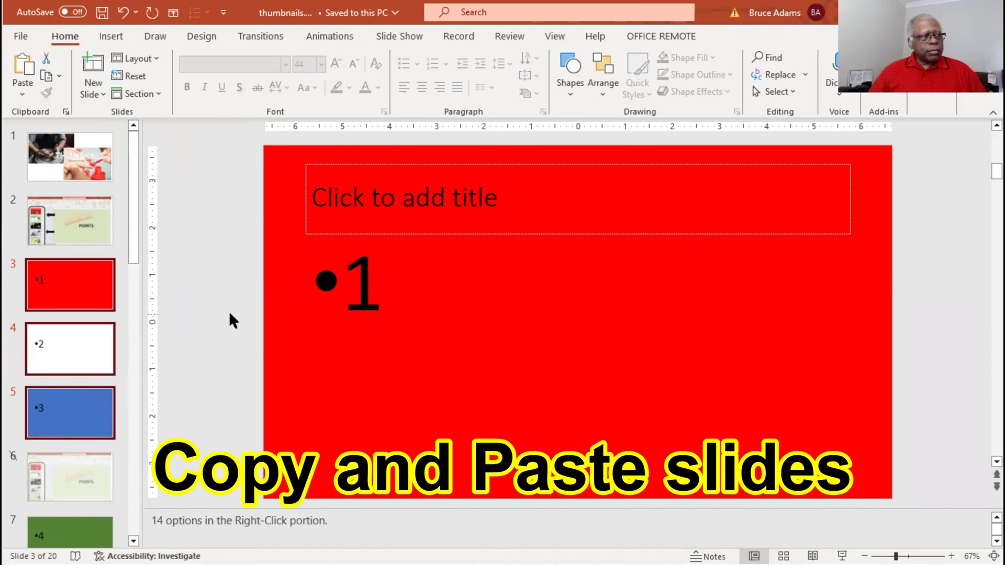
- Paste copies of the three selected slides directly after the blue slide 5 and check them against the originals
key(ctrl+v)
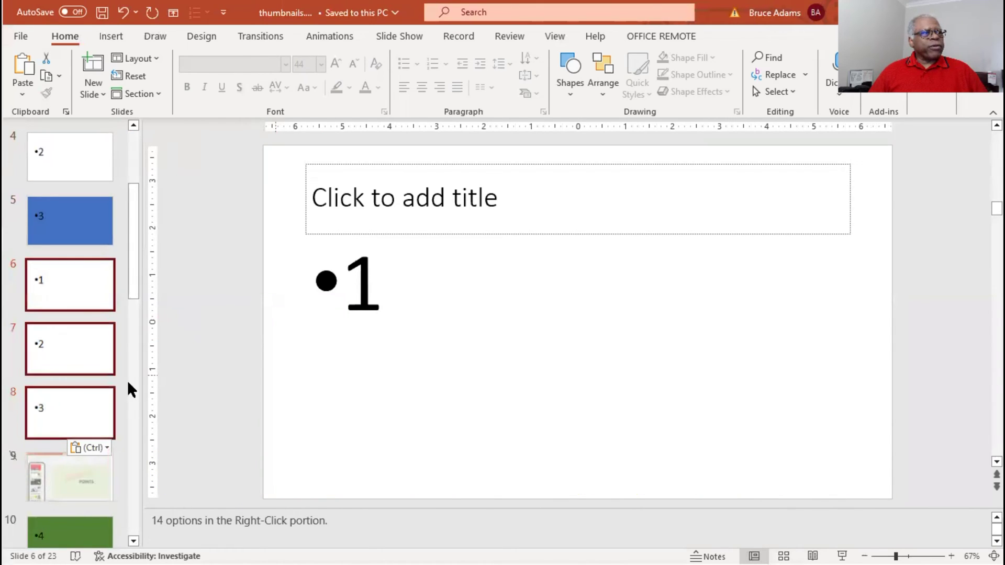
scroll(83, 347, up, 5)
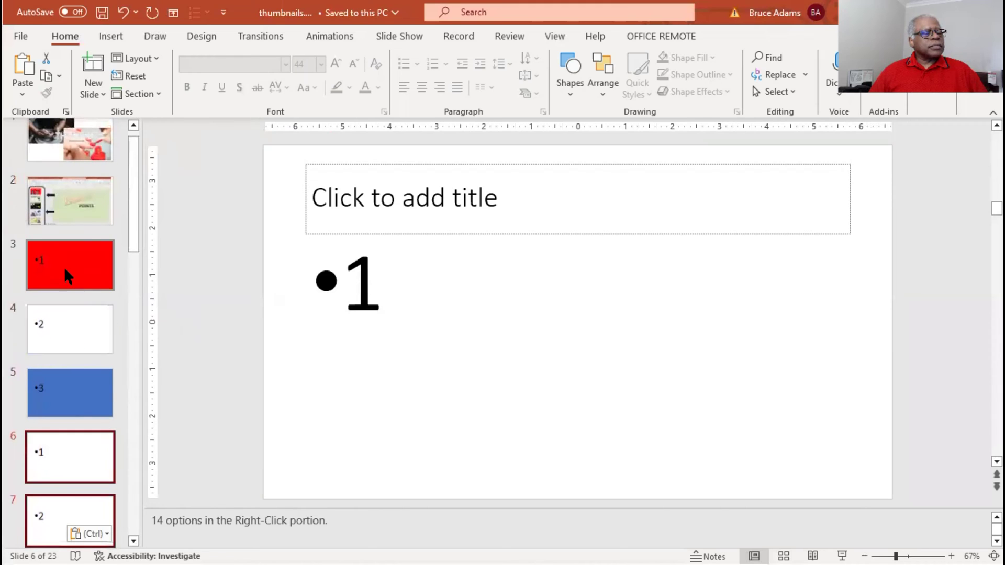
scroll(63, 303, down, 4)
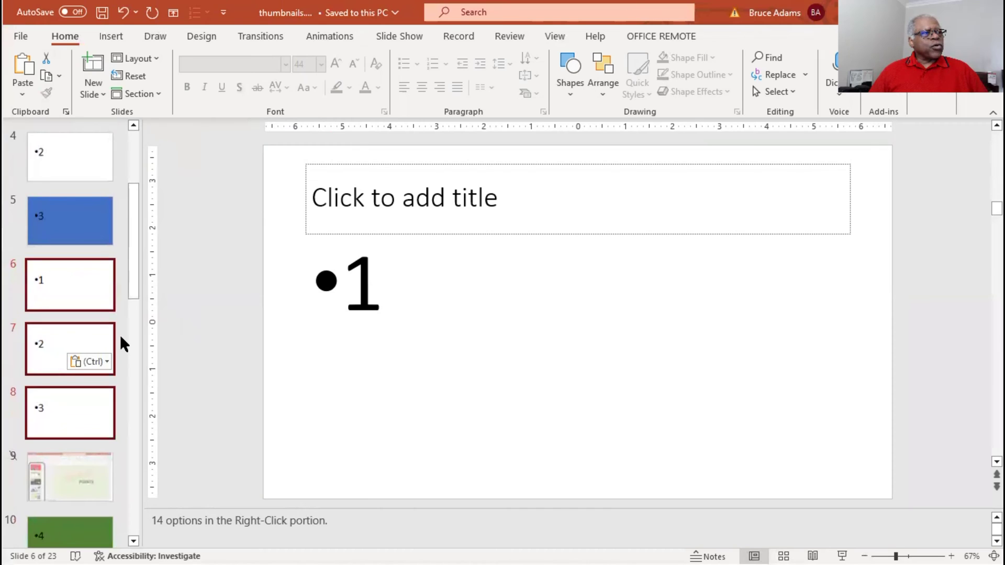
- Select the pasted slides 6 and 7 together and delete them
click(61, 353)
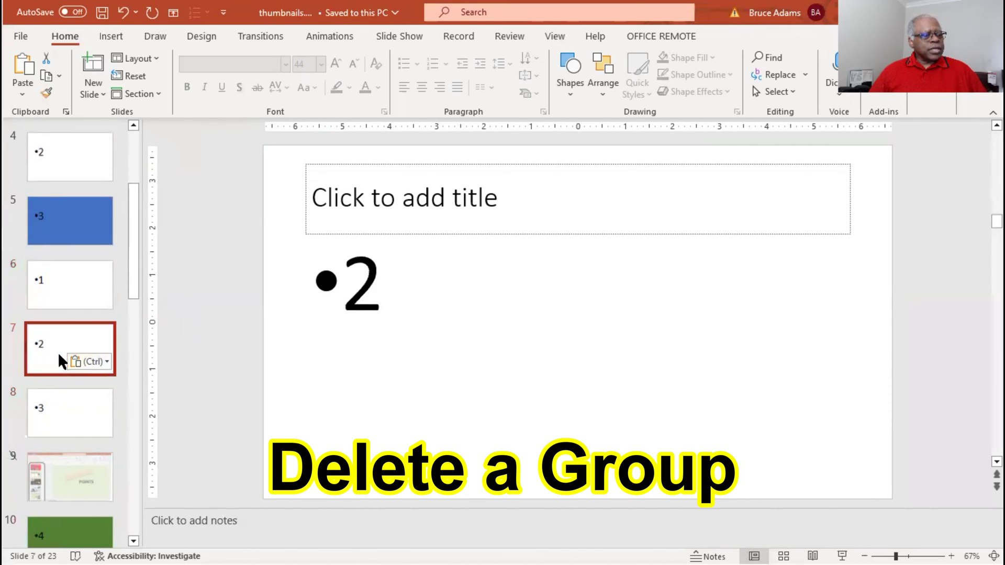
ctrl+click(62, 279)
right_click(62, 279)
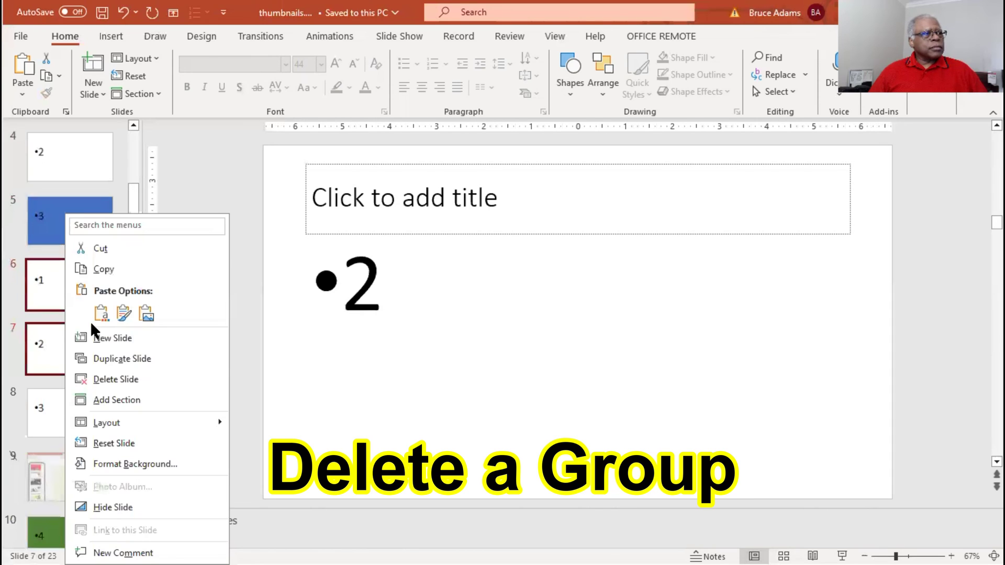
click(103, 381)
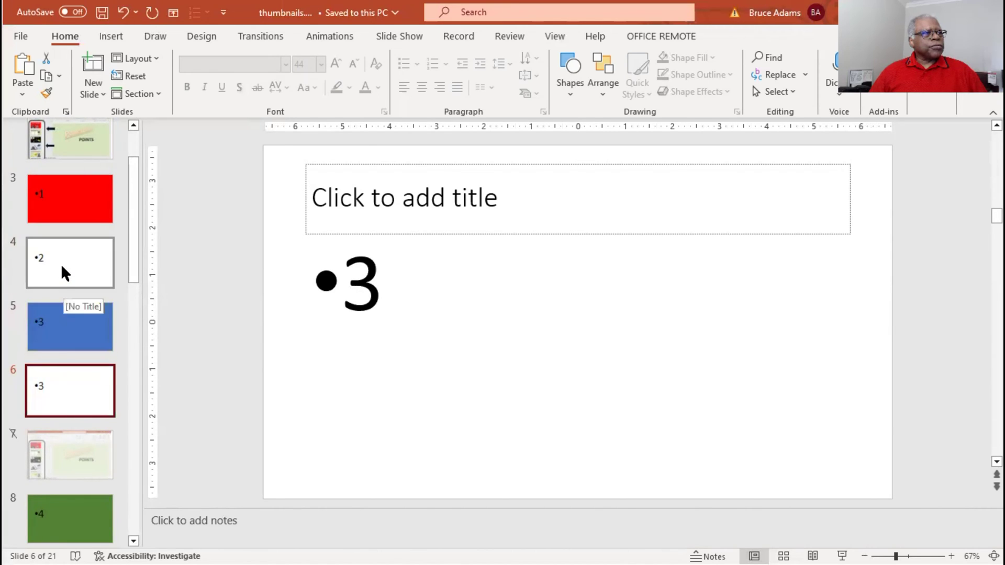
- Move the white slide 4 directly below the blue slide
drag(61, 266, 62, 328)
scroll(90, 386, down, 1)
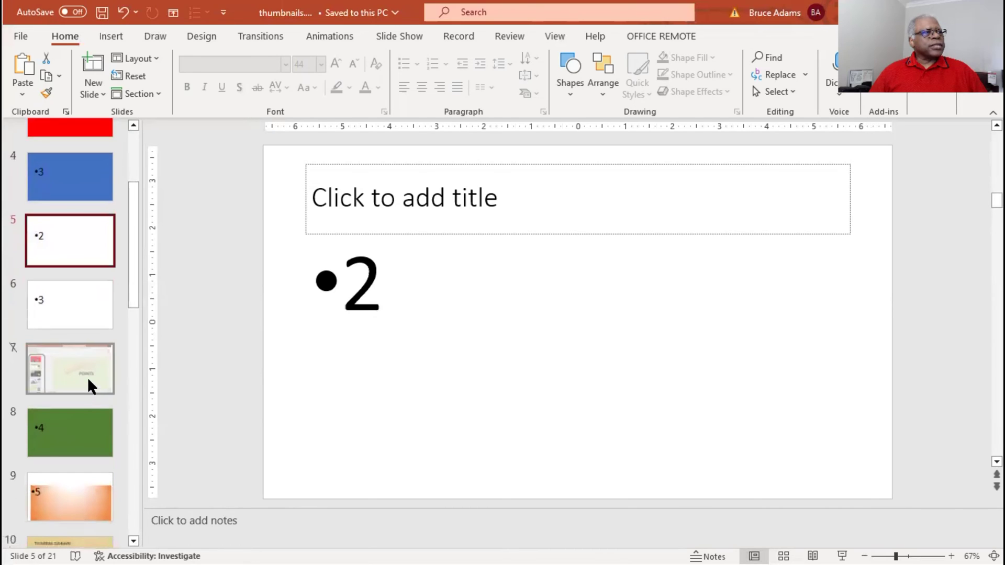
- Delete the white slides 5 and 6 as a group and undo the deletion
click(56, 302)
right_click(57, 303)
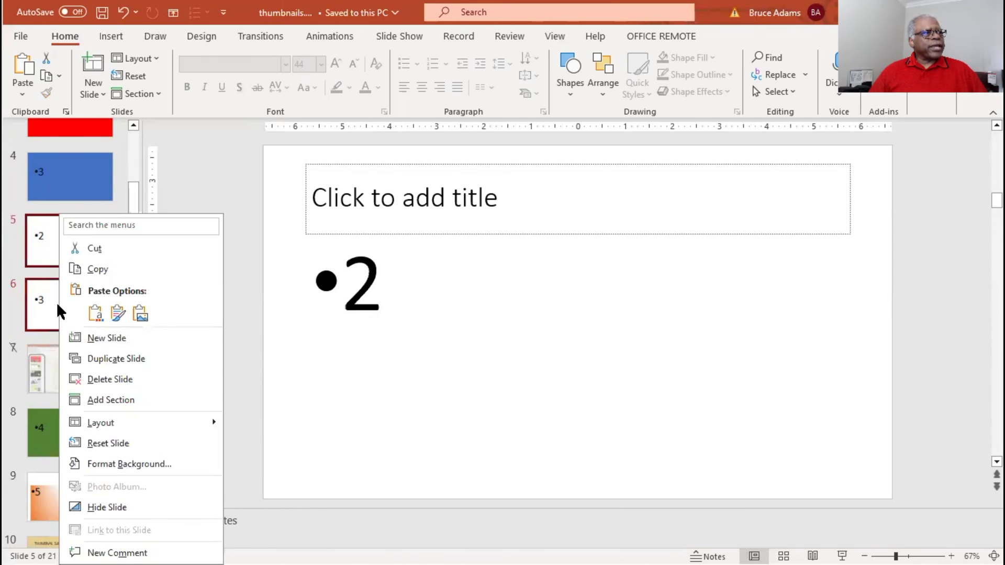
click(100, 379)
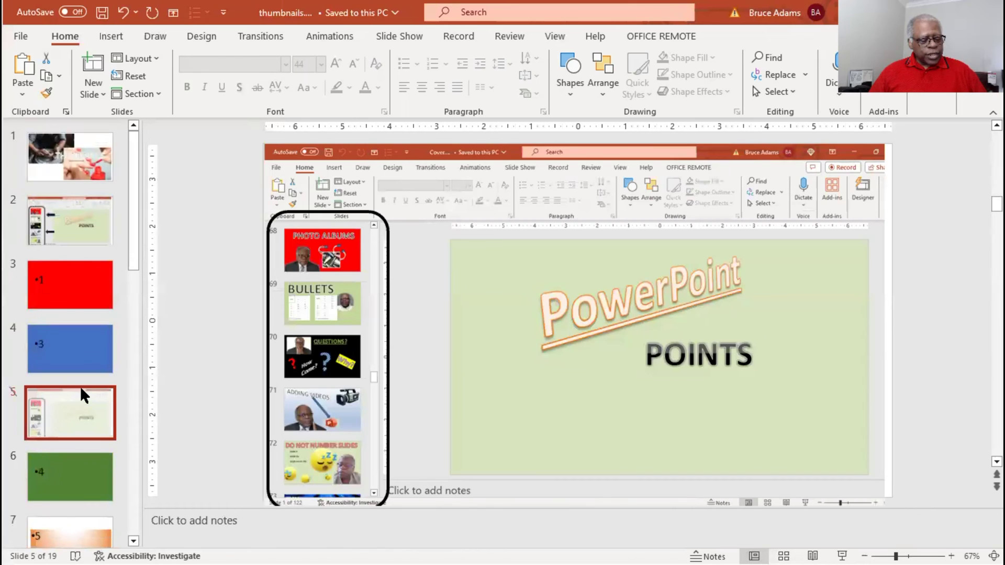
key(ctrl+z)
scroll(80, 386, down, 3)
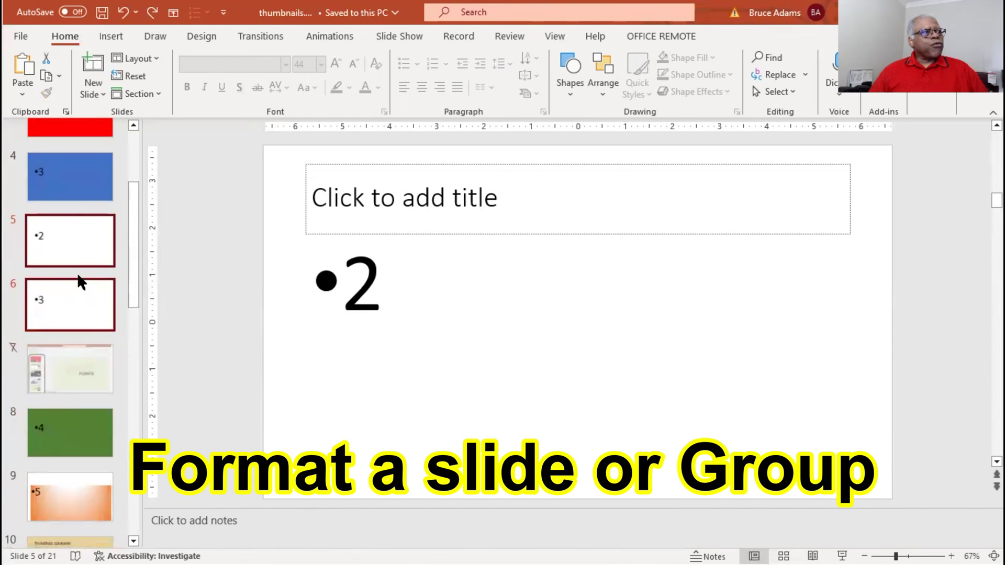
- Give slides 5 and 6 a gradient background fill using the preset Medium Gradient - Accent 4
right_click(83, 247)
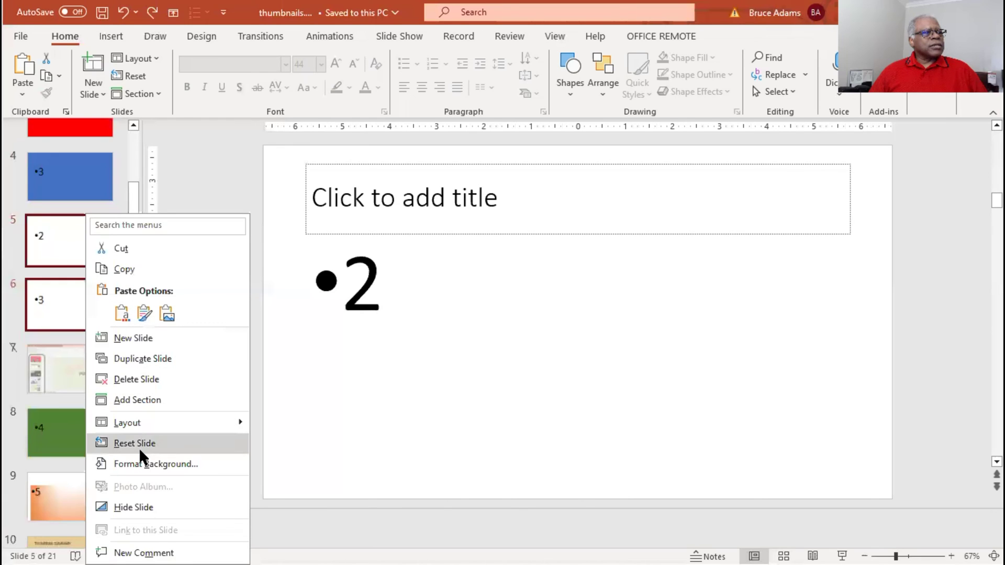
click(137, 463)
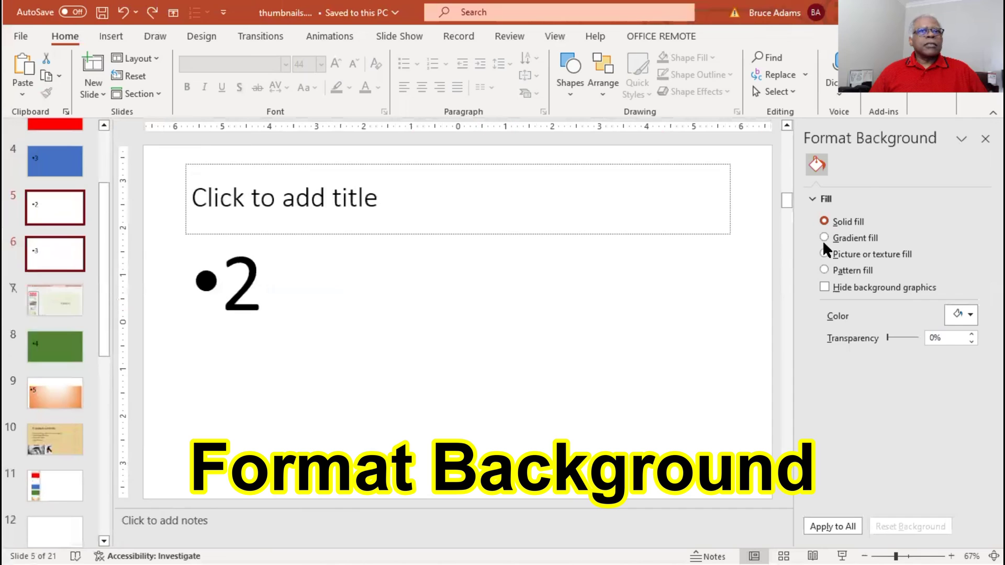
click(824, 237)
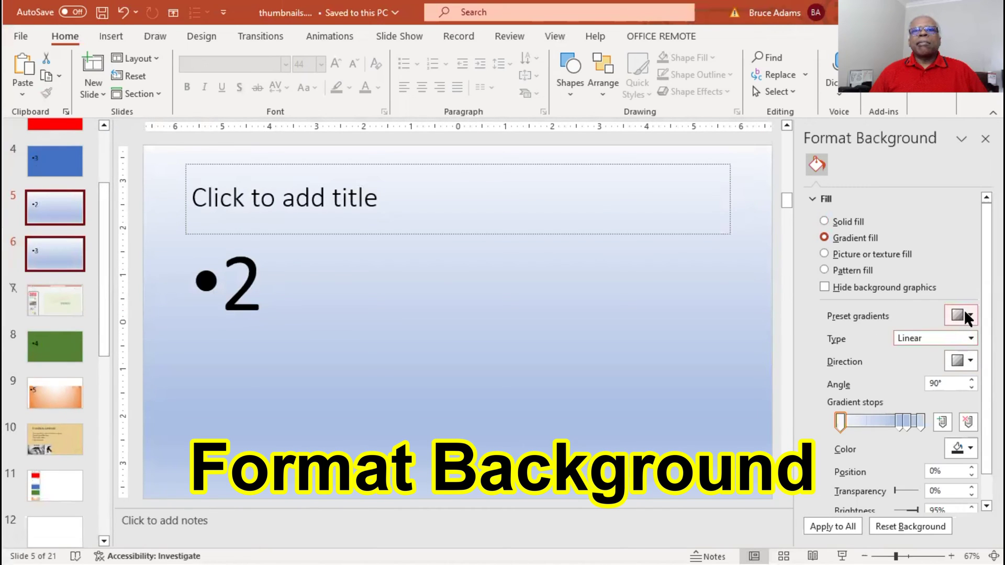
click(965, 314)
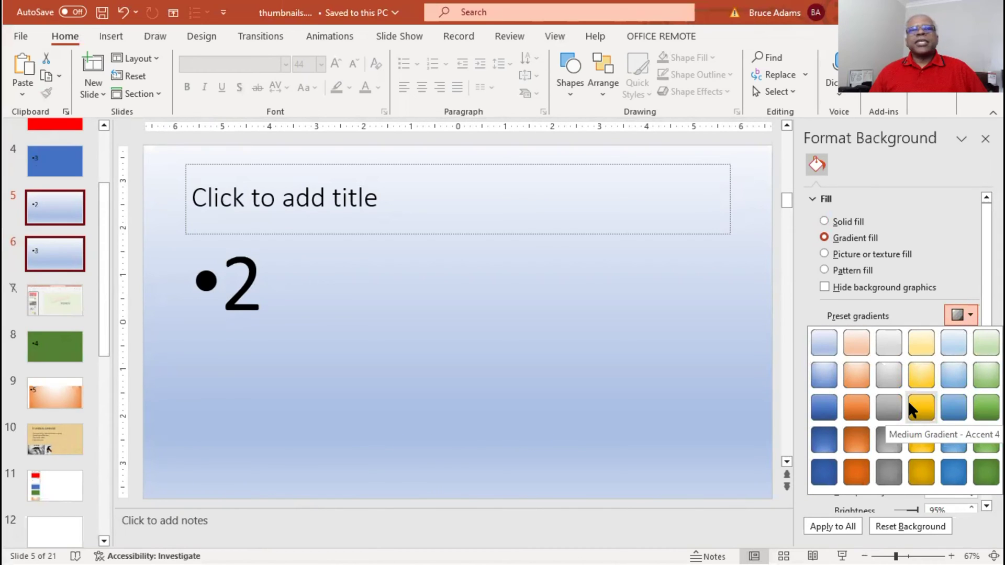
click(924, 404)
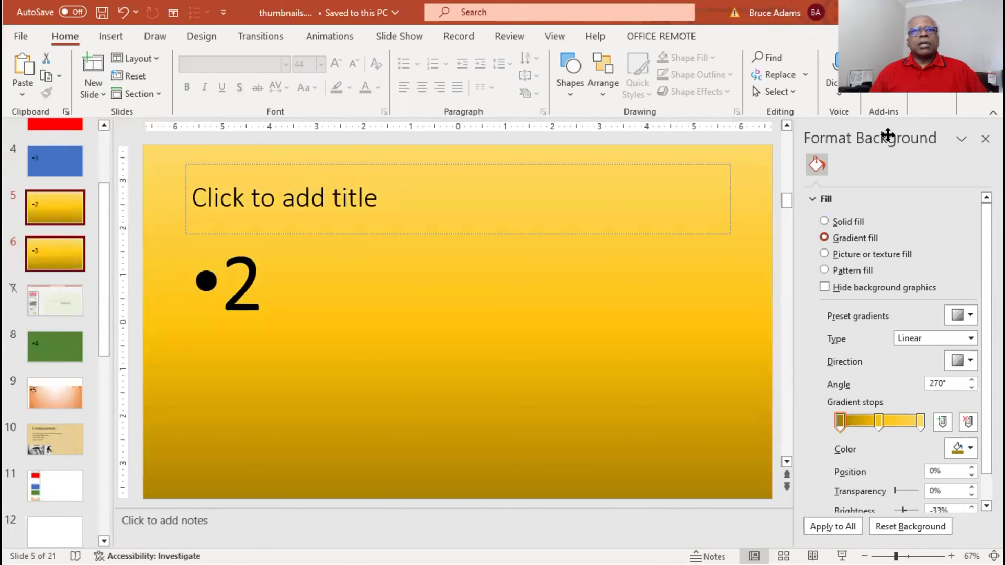
click(984, 140)
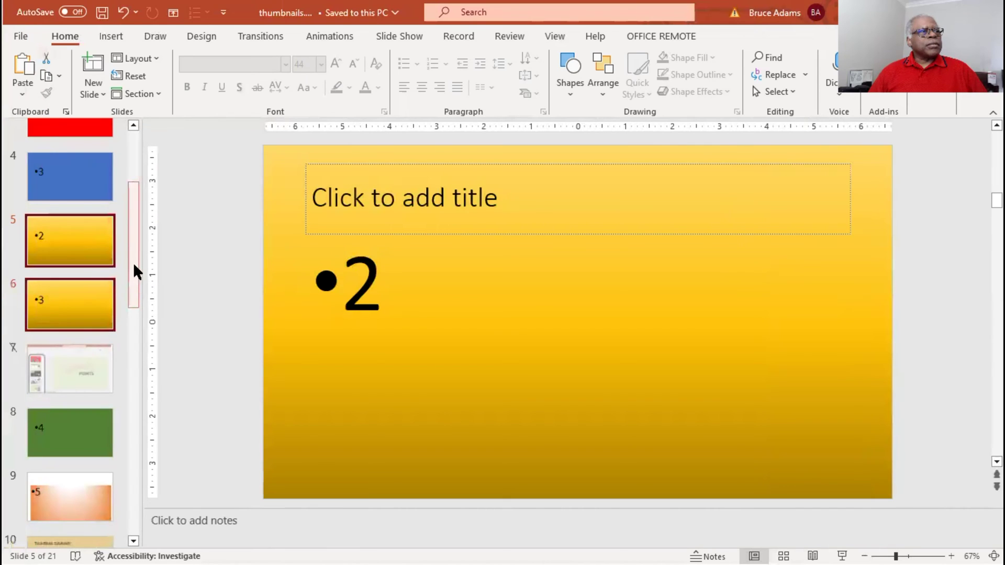
- Review the deck's thumbnails from the title slide past slide 12 and return to the beginning
drag(133, 262, 121, 173)
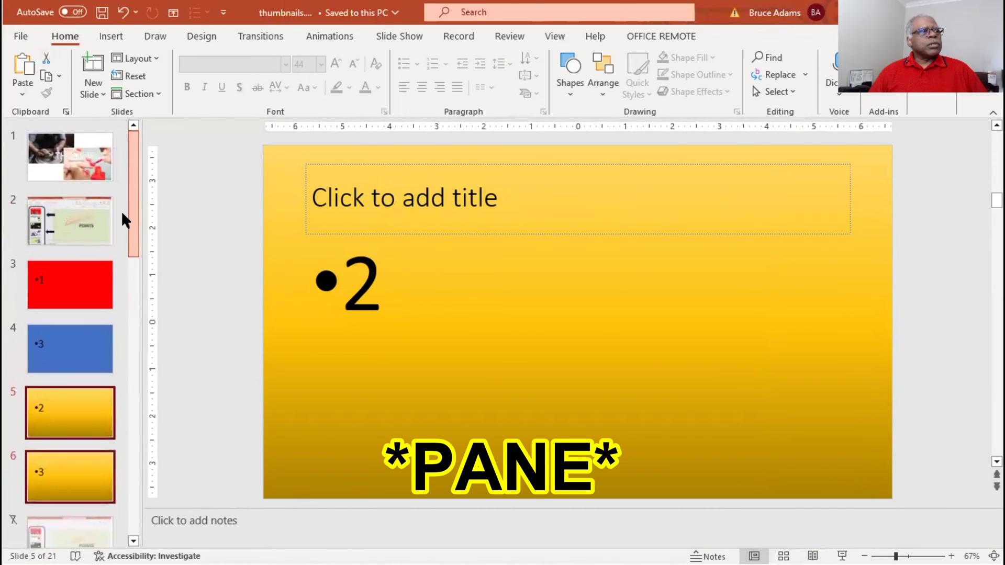
scroll(121, 224, down, 1)
scroll(120, 190, up, 1)
scroll(121, 209, down, 1)
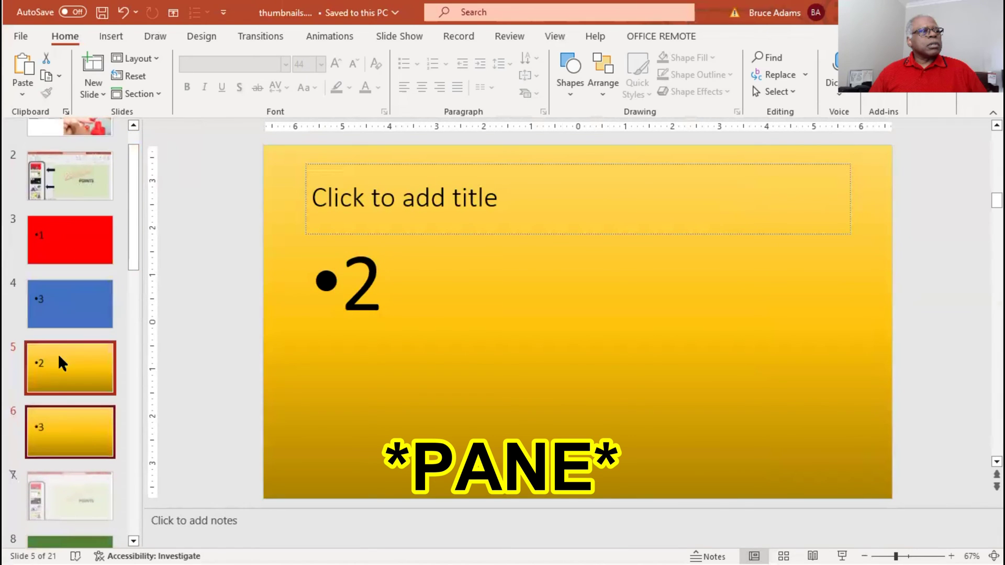
scroll(102, 408, down, 1)
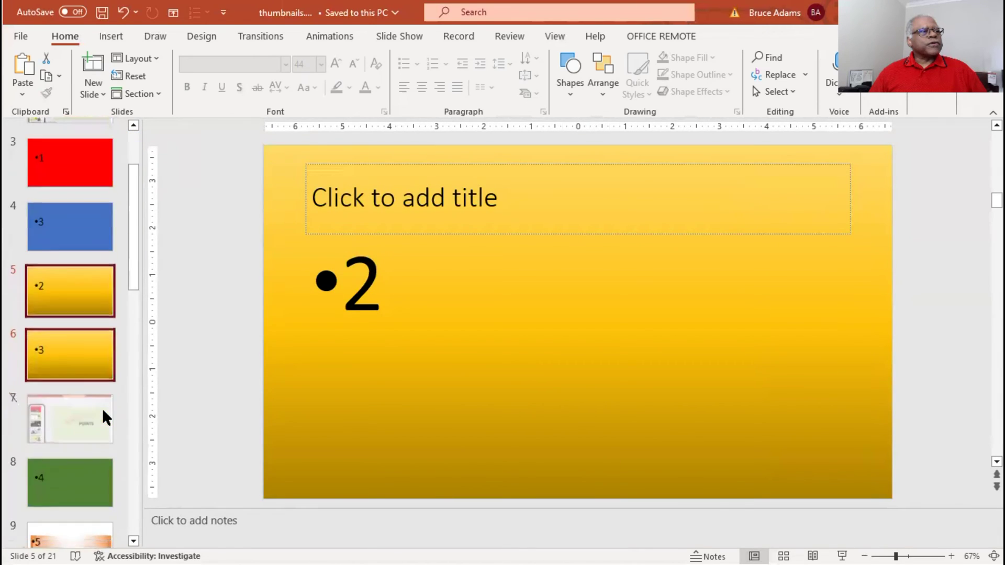
scroll(102, 408, down, 3)
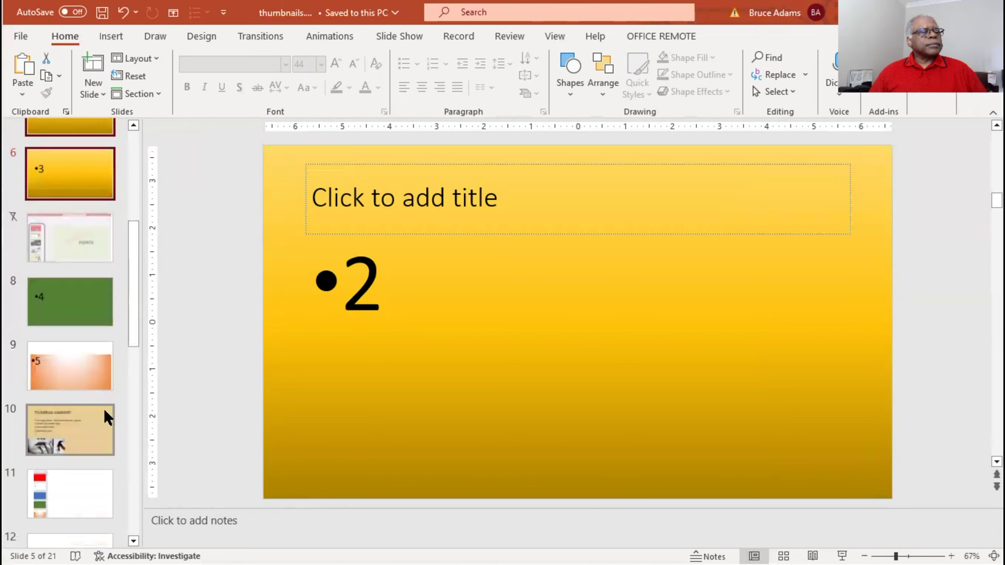
scroll(103, 408, down, 1)
scroll(104, 408, down, 1)
scroll(104, 408, up, 7)
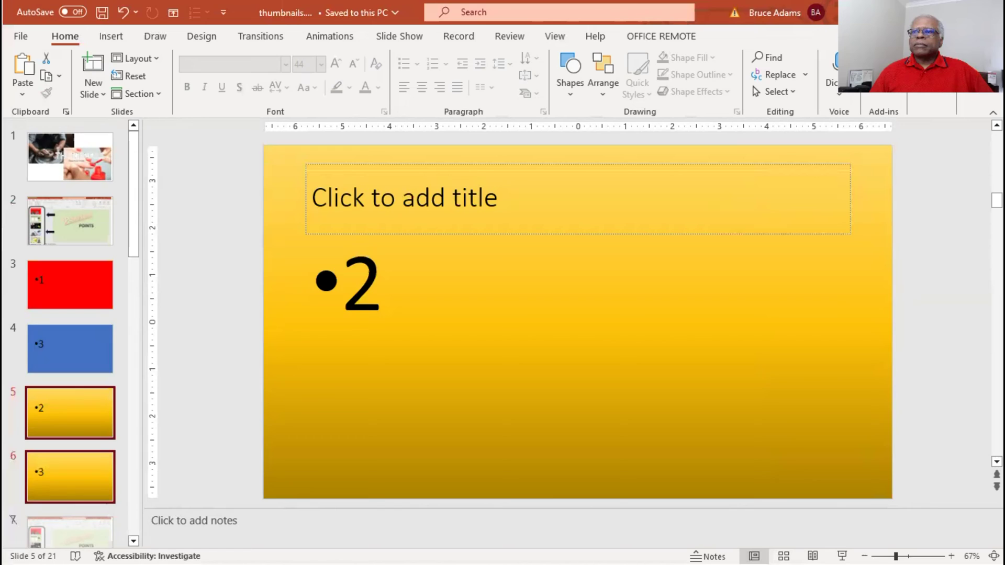
- Hide the red, blue and first gold slides, numbers 3 to 5, as a group
click(81, 303)
right_click(81, 304)
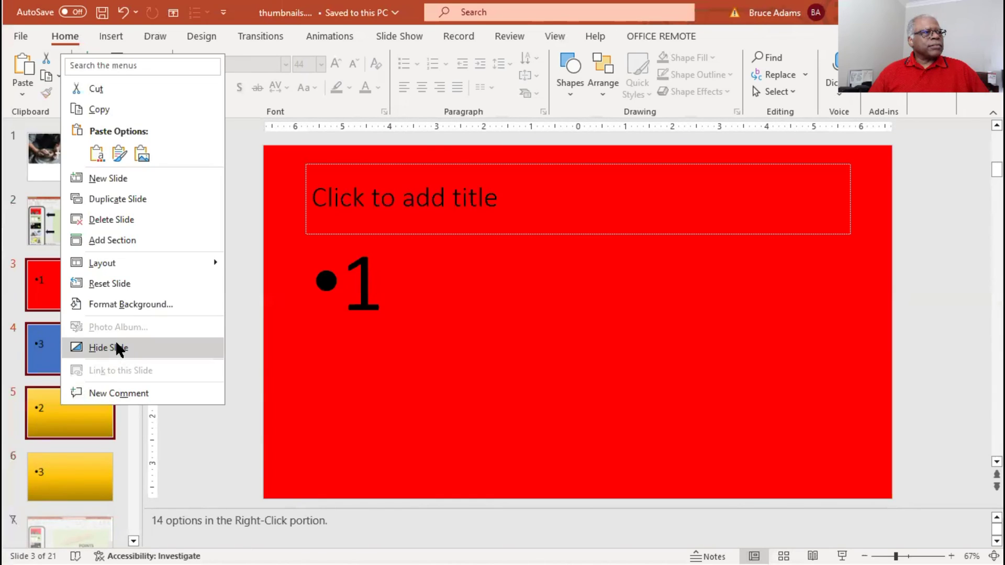
click(116, 344)
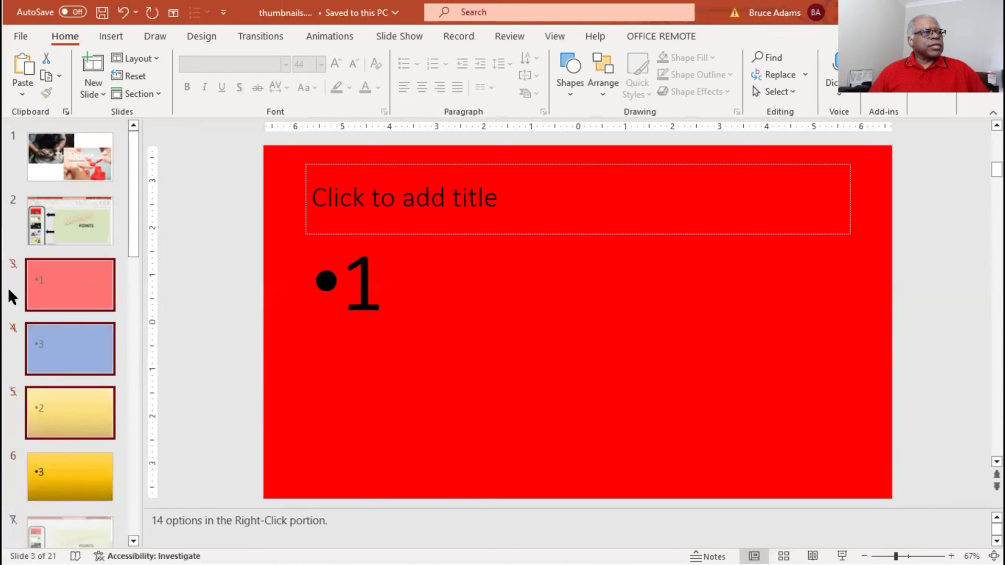
right_click(64, 346)
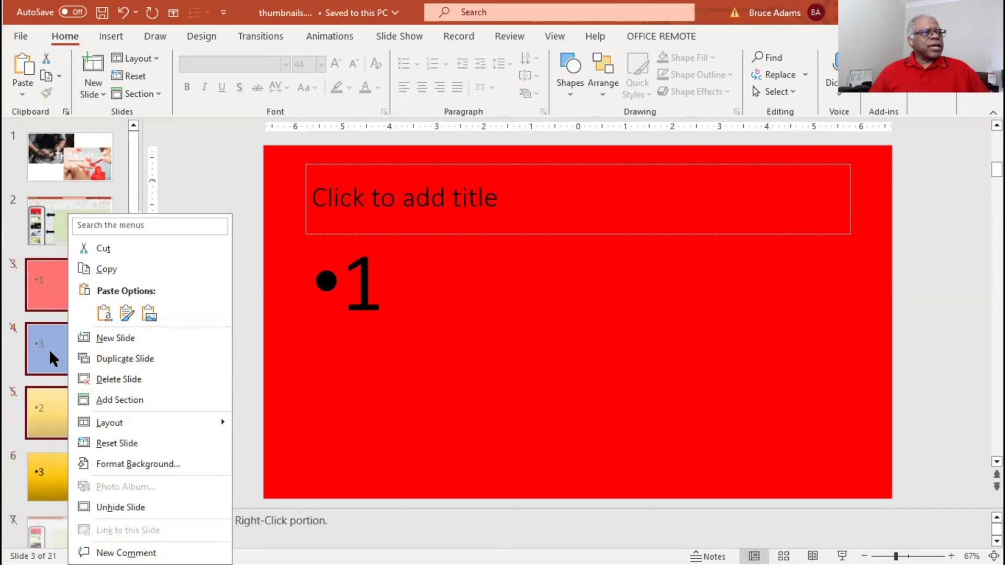
key(Escape)
- Duplicate the hidden red slide 3 directly below itself
click(34, 285)
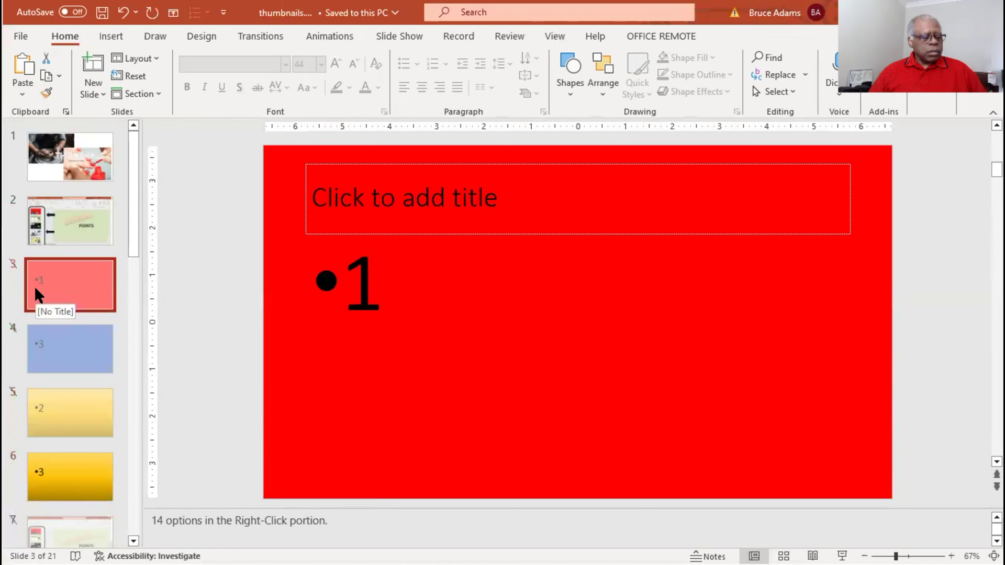
right_click(33, 286)
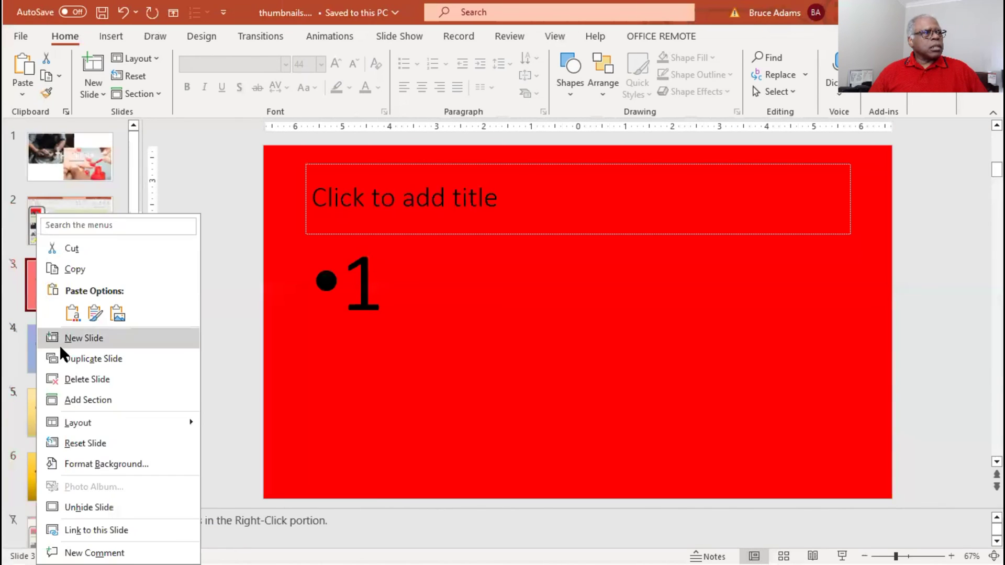
click(74, 358)
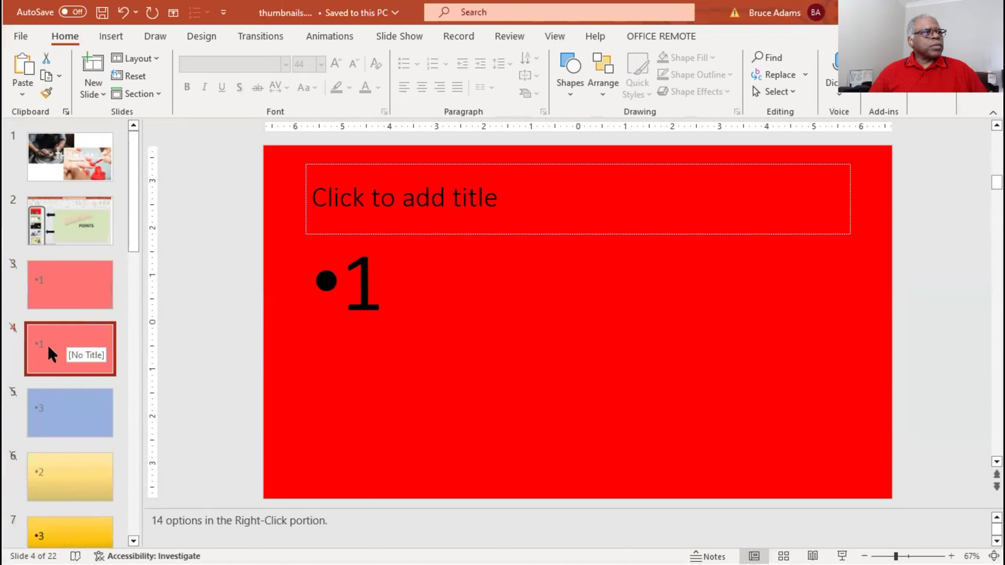
- Unhide the two red slides 3 and 4 together
right_click(68, 288)
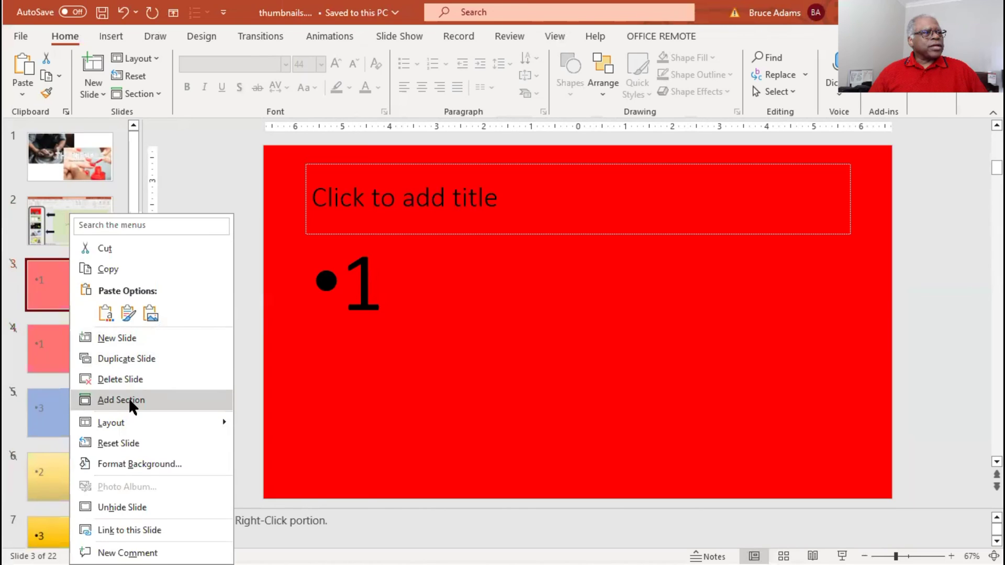
mouse_move(204, 418)
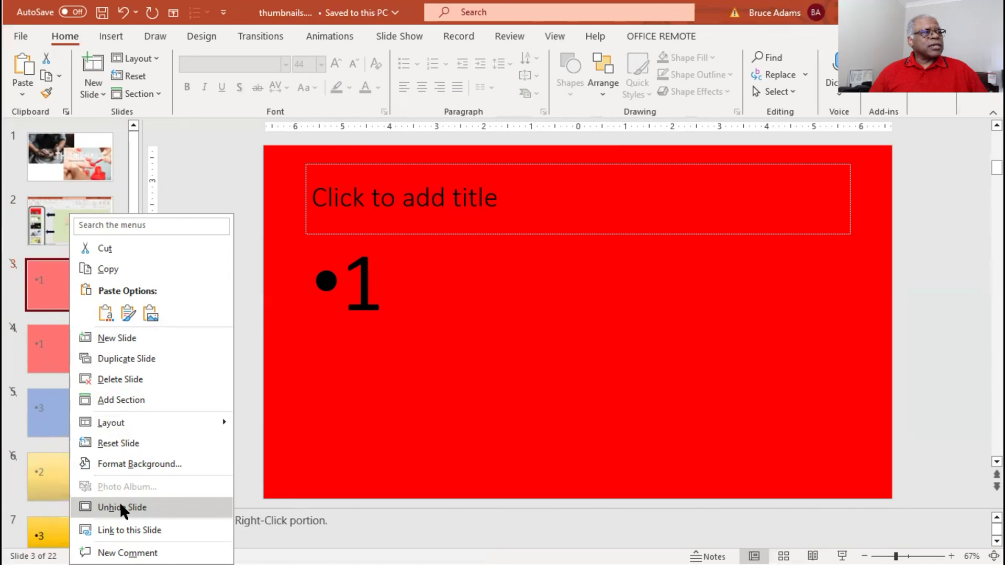
click(25, 340)
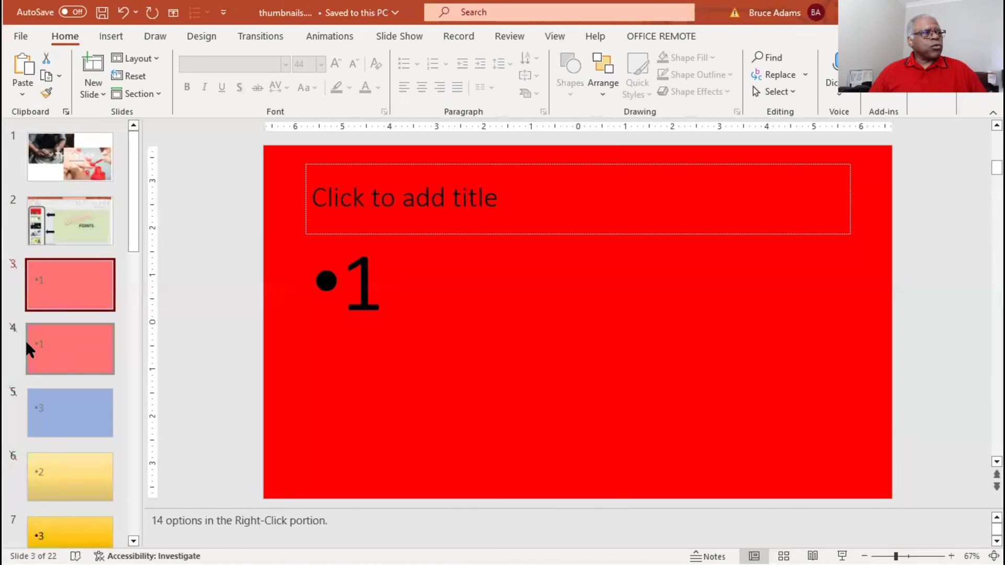
ctrl+click(37, 340)
right_click(36, 340)
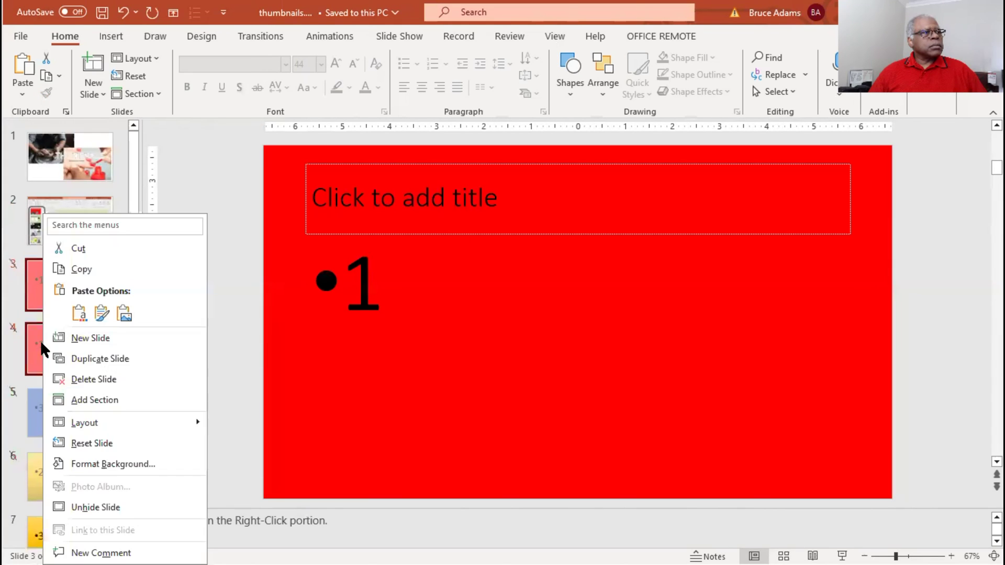
click(95, 505)
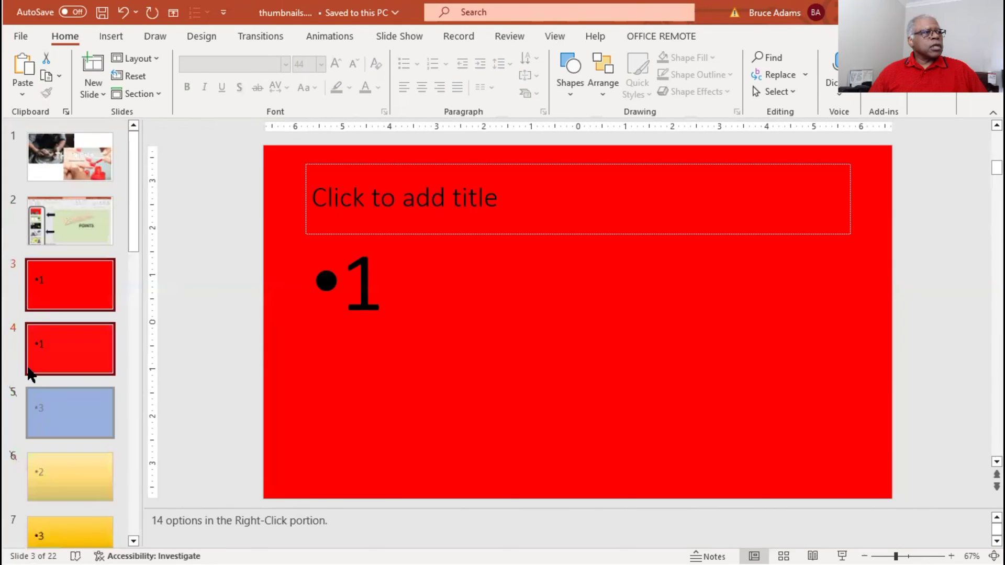
- Add and post a new comment on the red slide 3 reading "A comment on this slide"
right_click(91, 341)
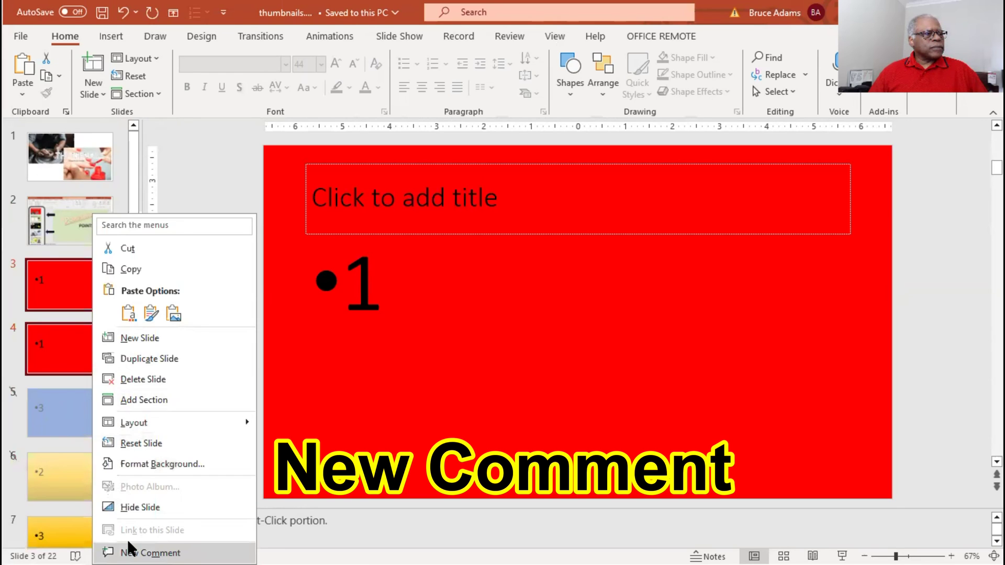
key(Escape)
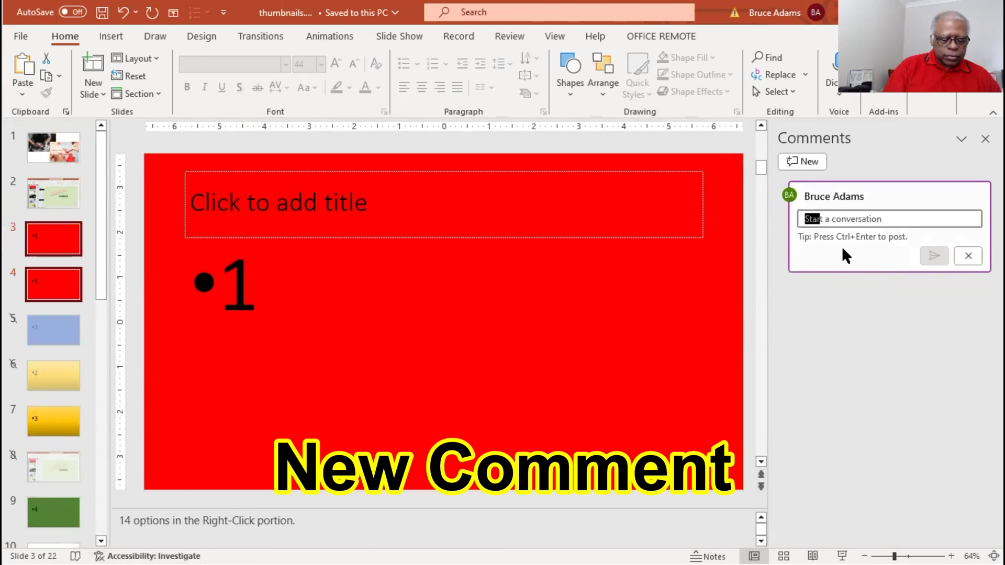
text(A comment)
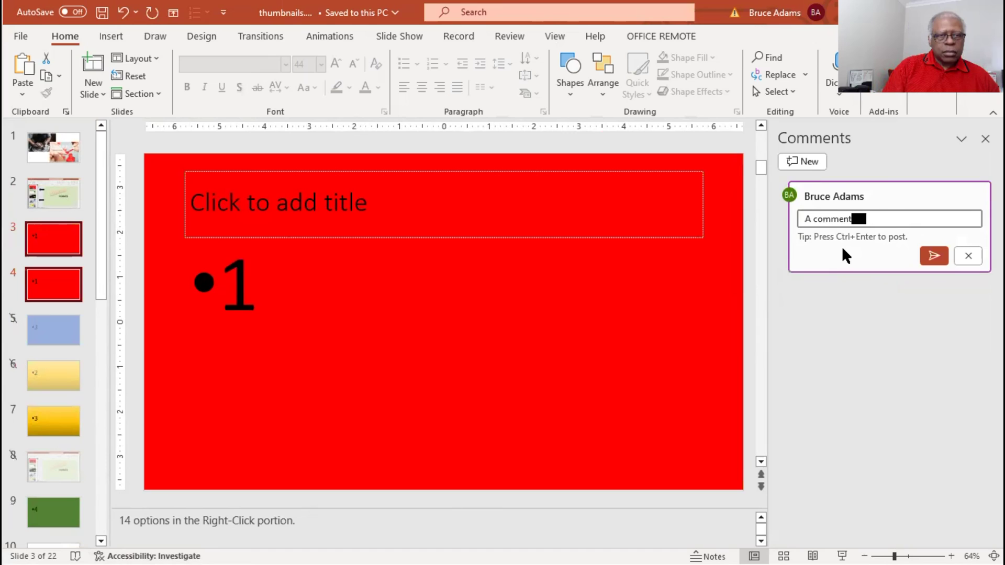
text( on thi)
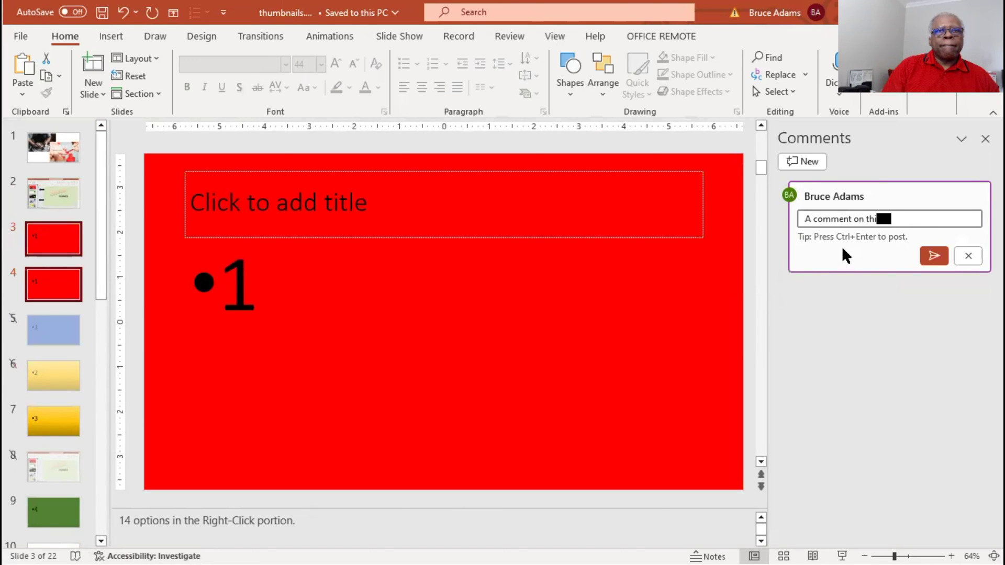
text(s slide)
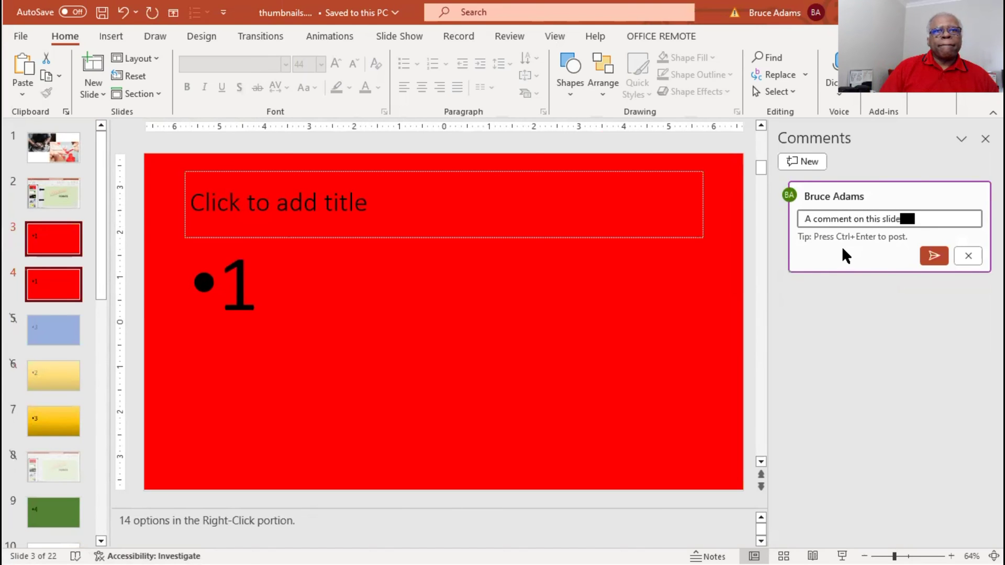
click(937, 256)
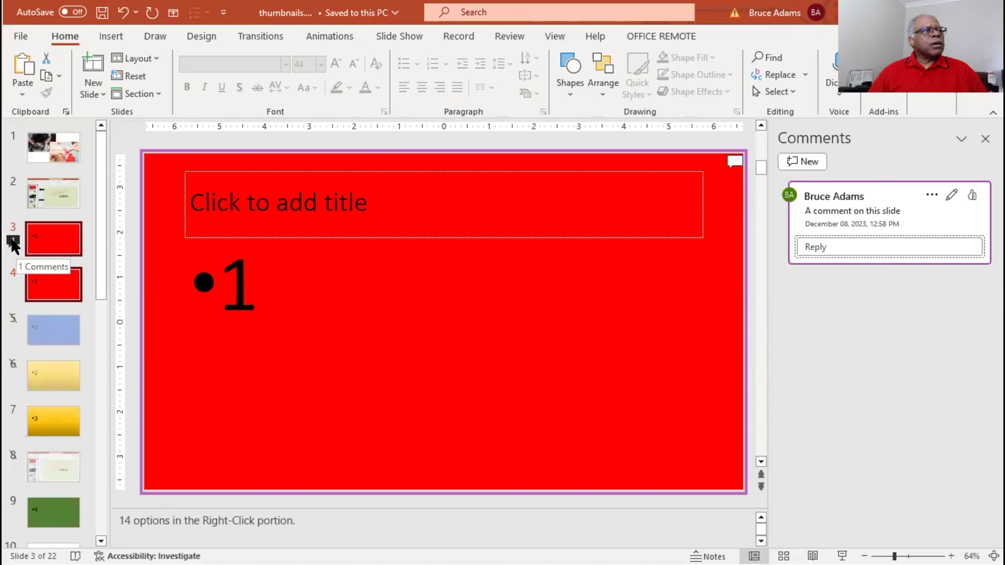
- Run the slide show from the Thumbnail Summary slide 11 and advance to the slide picturing the coloured thumbnails
scroll(66, 340, down, 3)
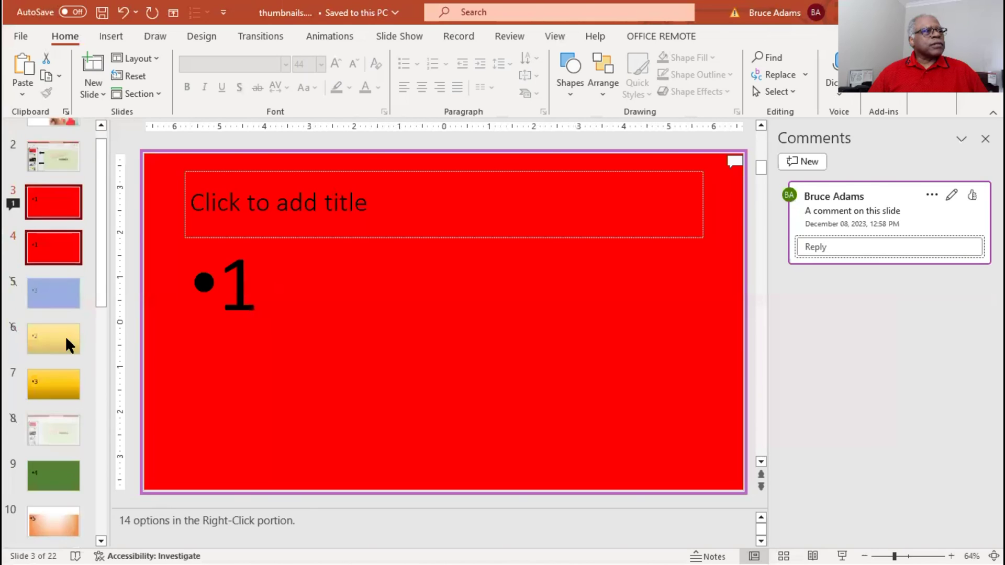
scroll(66, 340, down, 3)
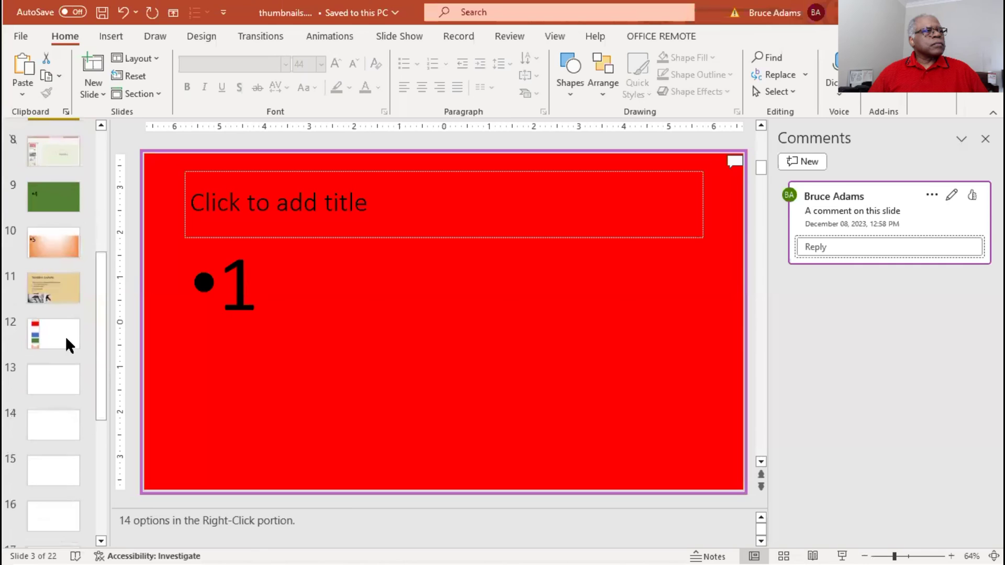
click(42, 282)
key(shift+F5)
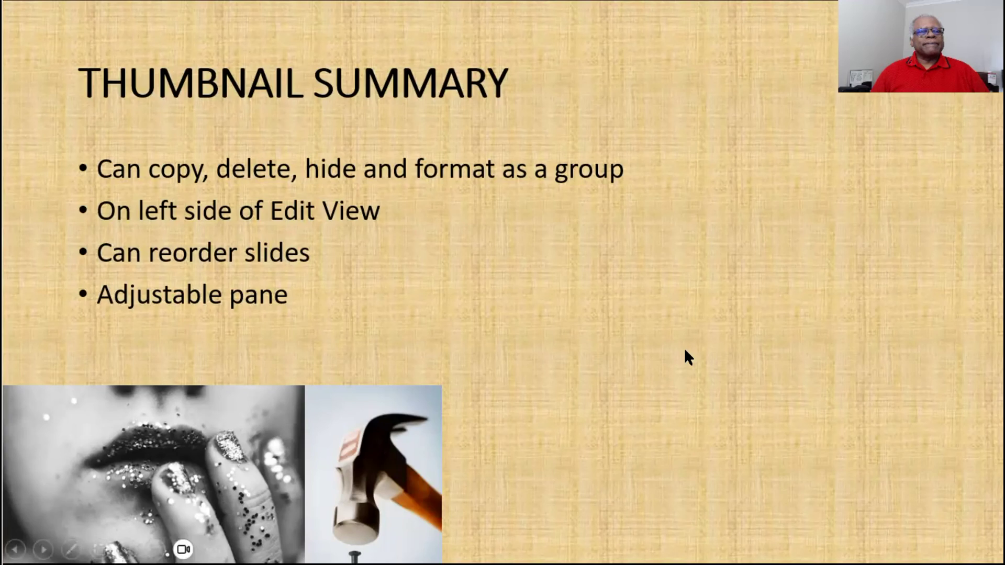
click(684, 350)
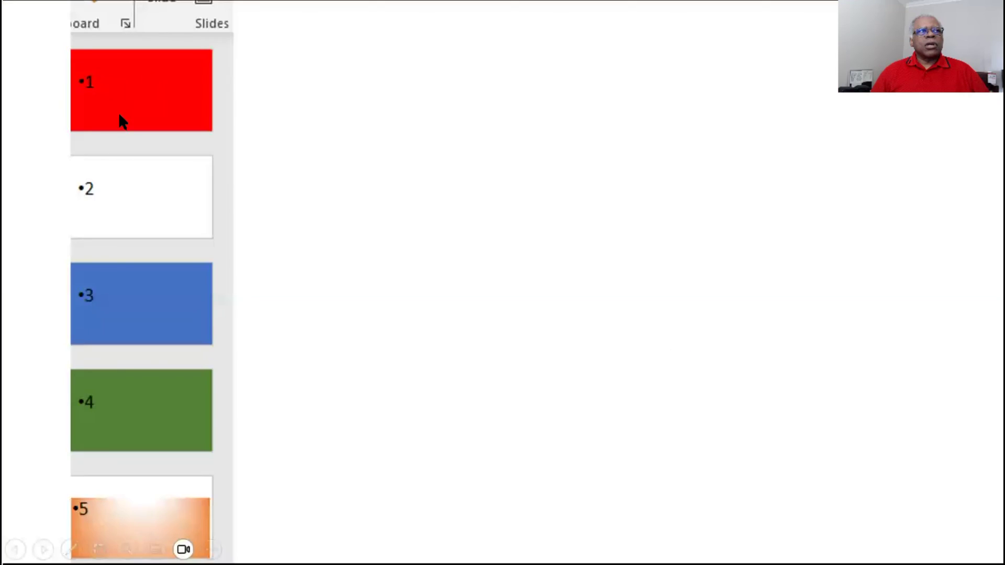
click(283, 343)
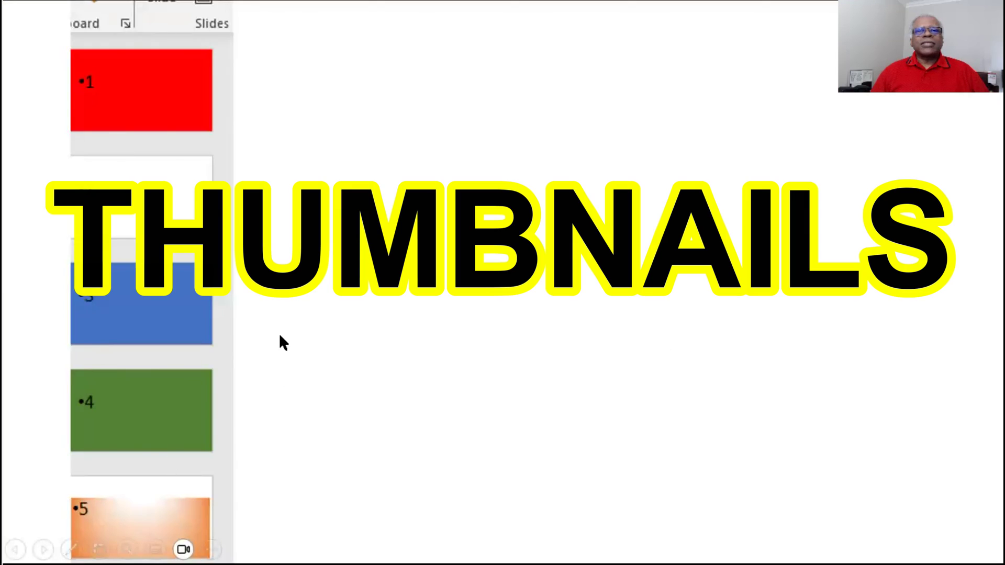